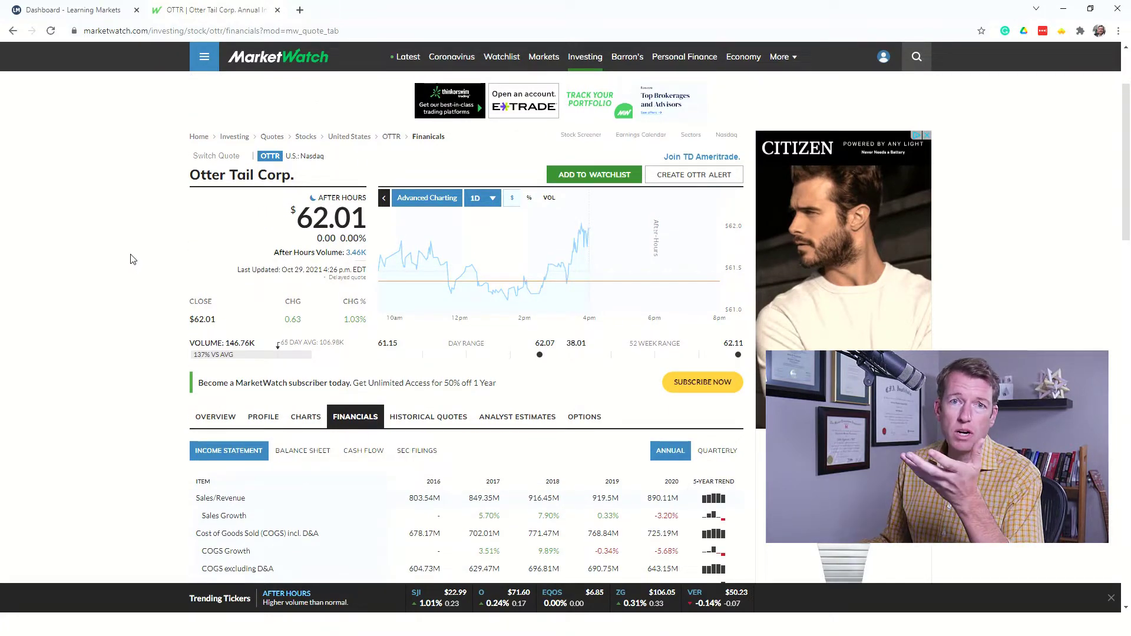
- Review Otter Tail Corp.'s annual income statement from sales through interest expense
scroll(125, 291, down, 3)
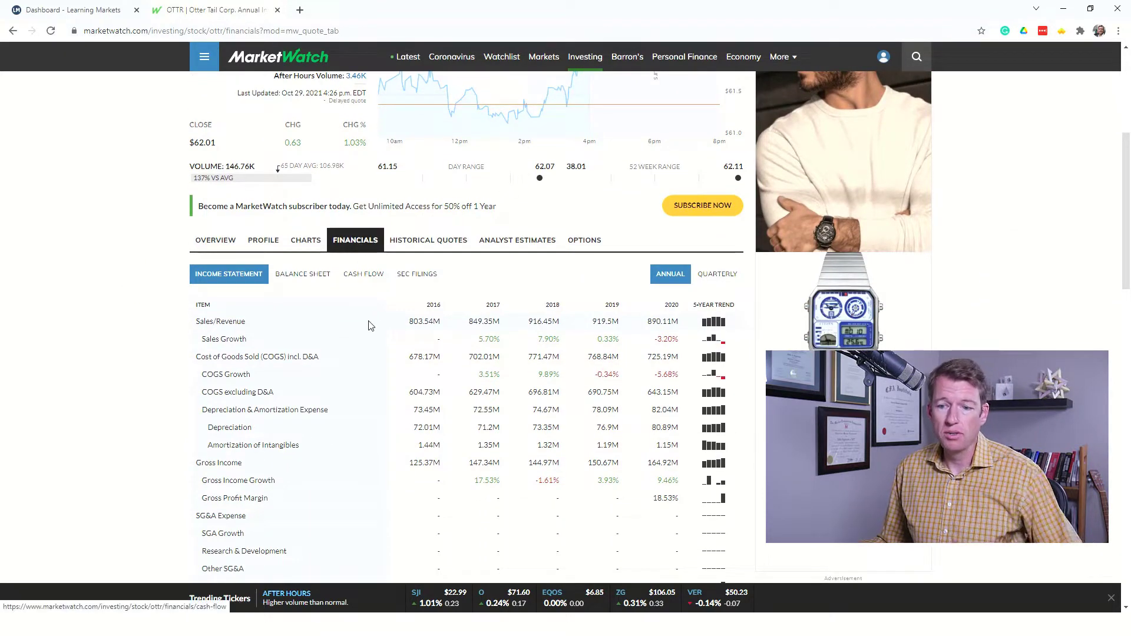
scroll(446, 338, down, 3)
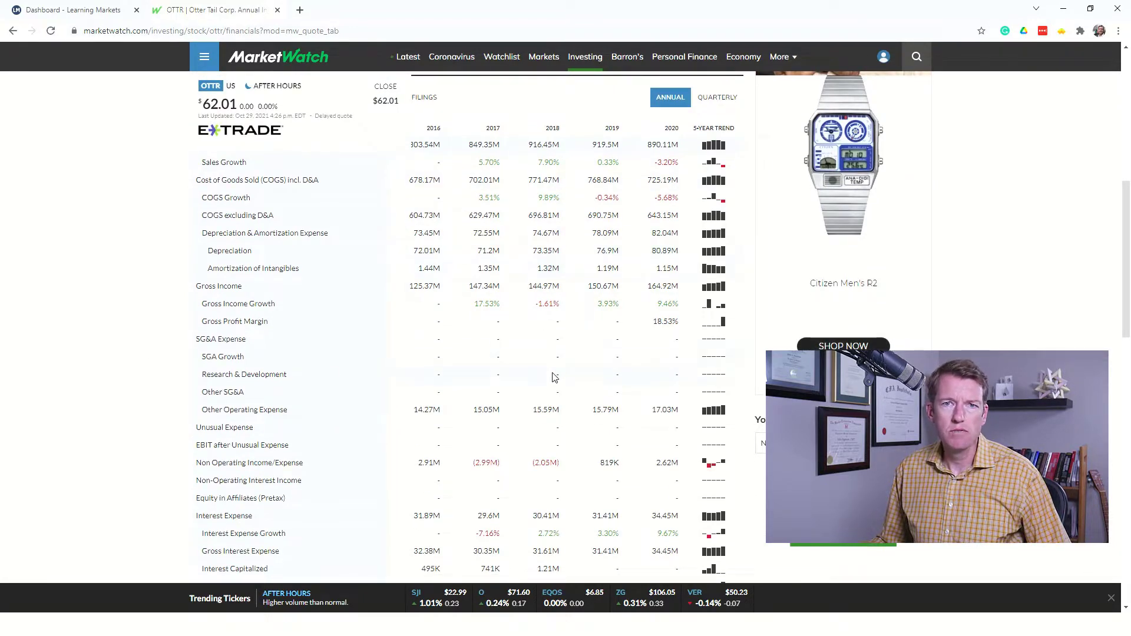
scroll(543, 383, down, 1)
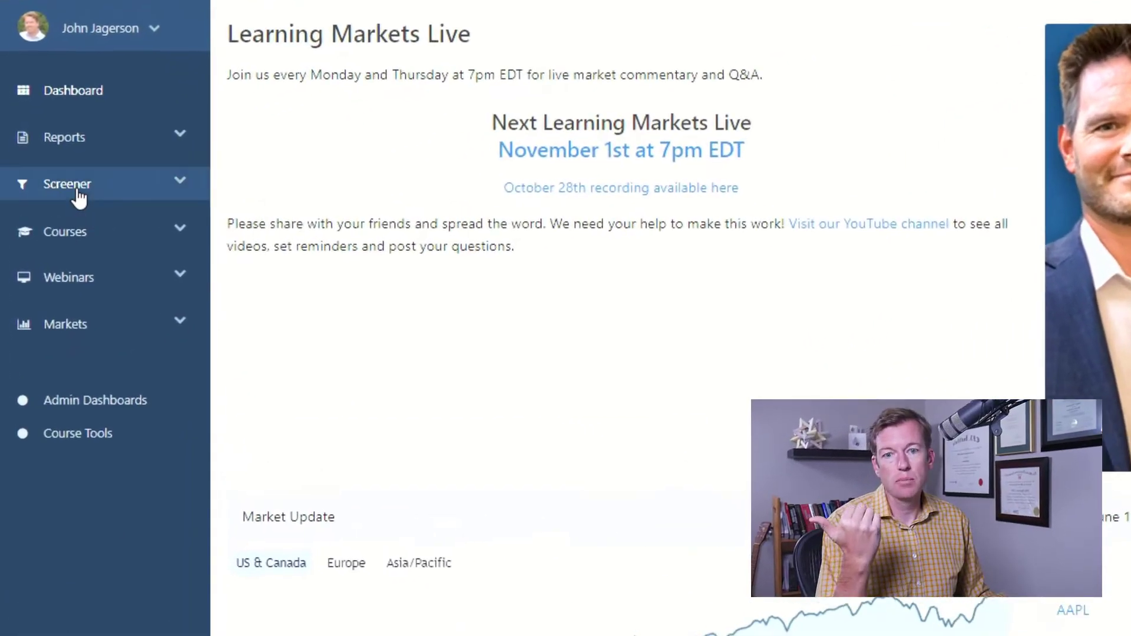
- Create a new stock screen in Learning Markets and add the Operating Margin trend filter from the income statement filters
click(77, 190)
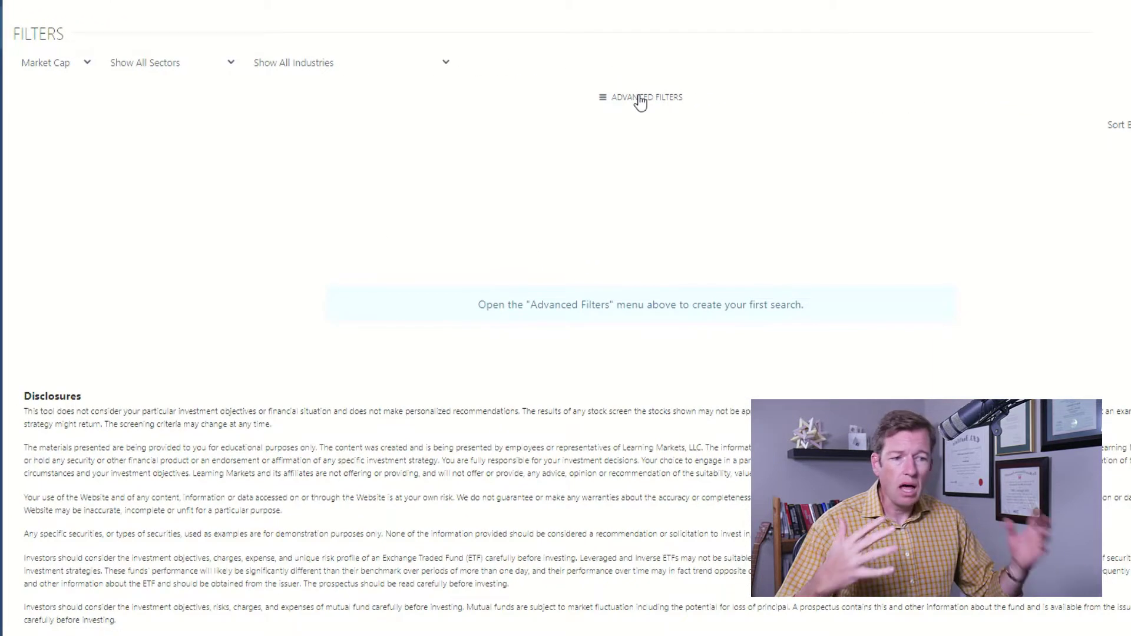
click(641, 99)
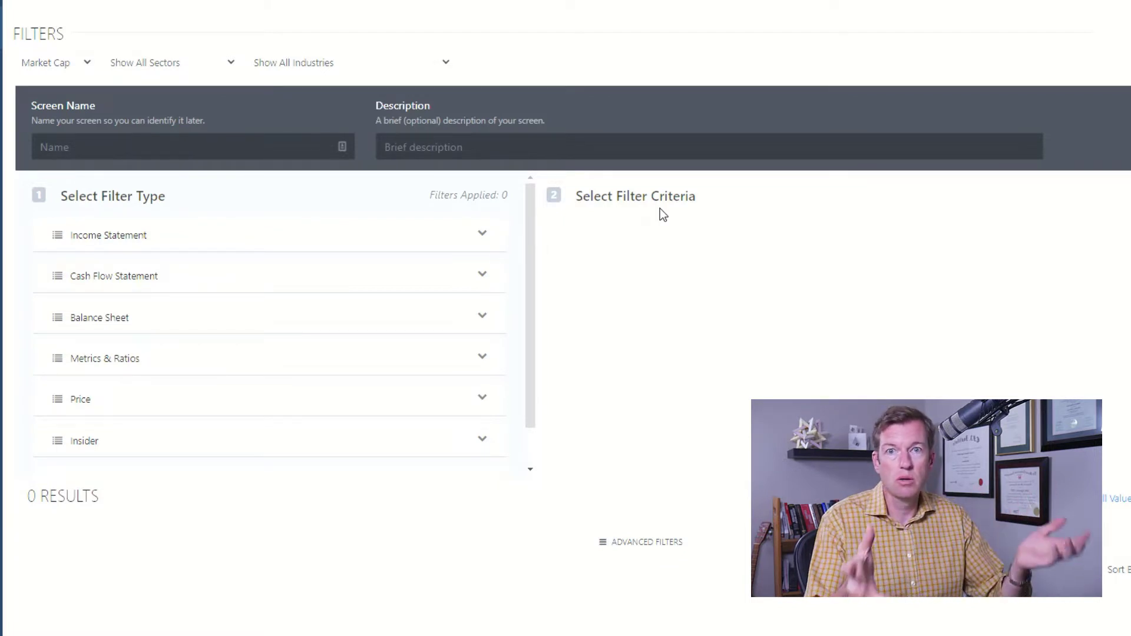
click(126, 237)
scroll(348, 333, down, 1)
scroll(348, 333, down, 1)
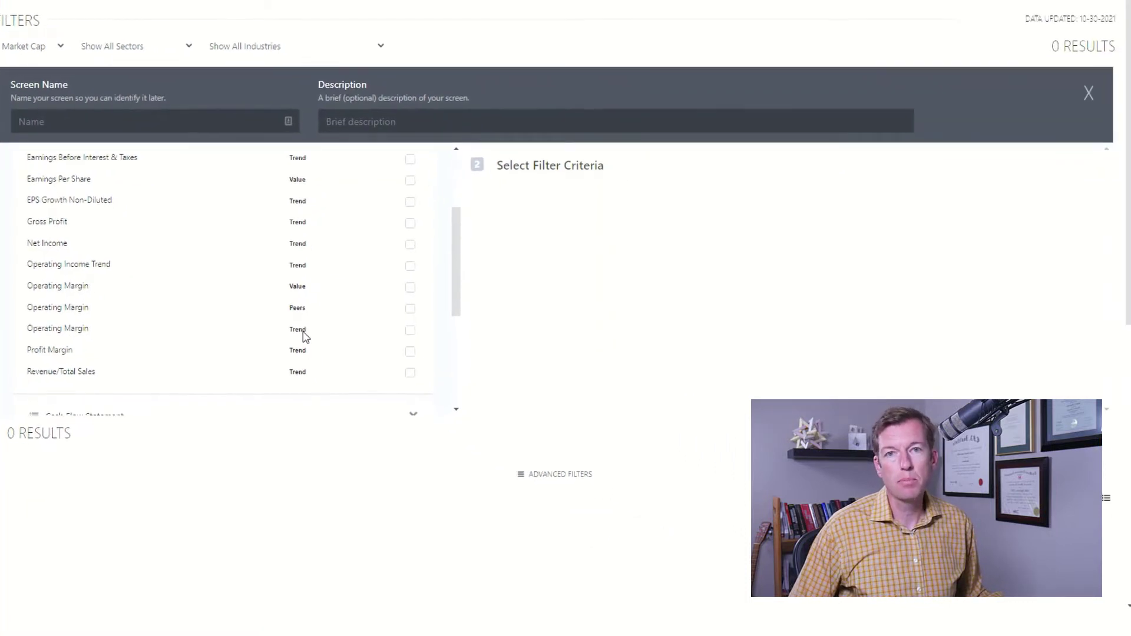
click(409, 330)
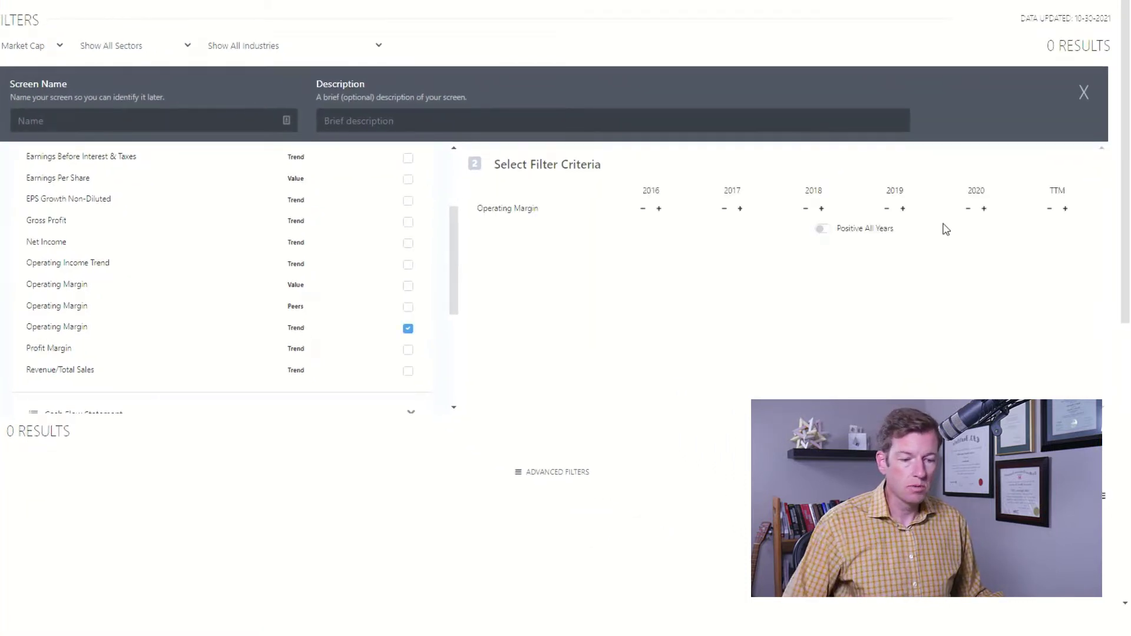
- Require a positive Operating Margin trend for 2019, 2020 and TTM, leaving 2018 unset
click(903, 209)
click(984, 209)
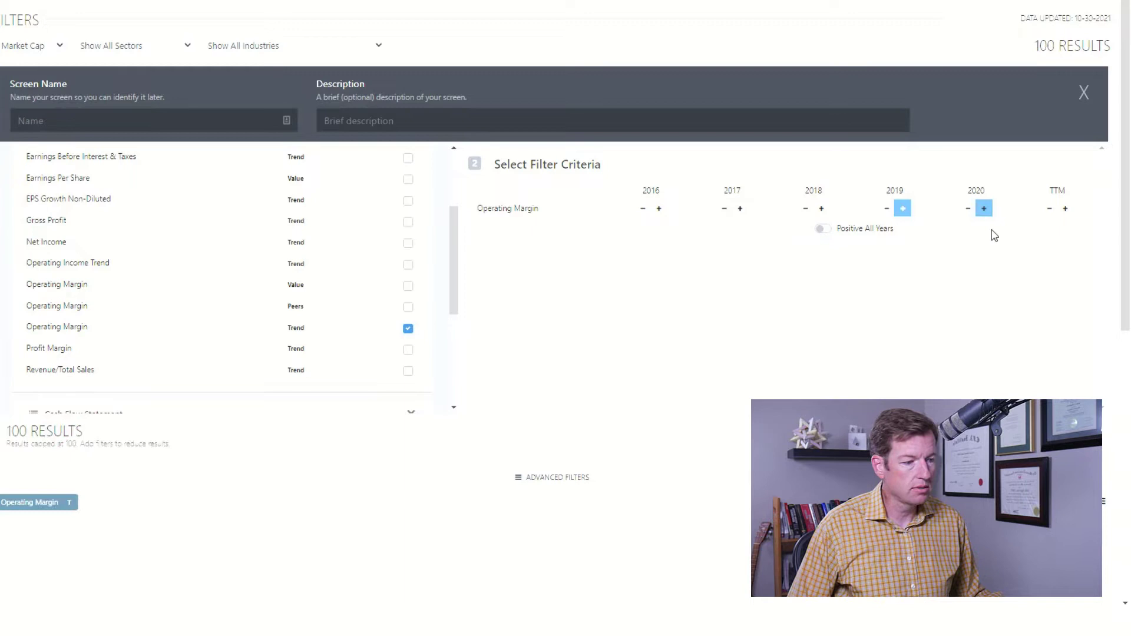
click(1065, 209)
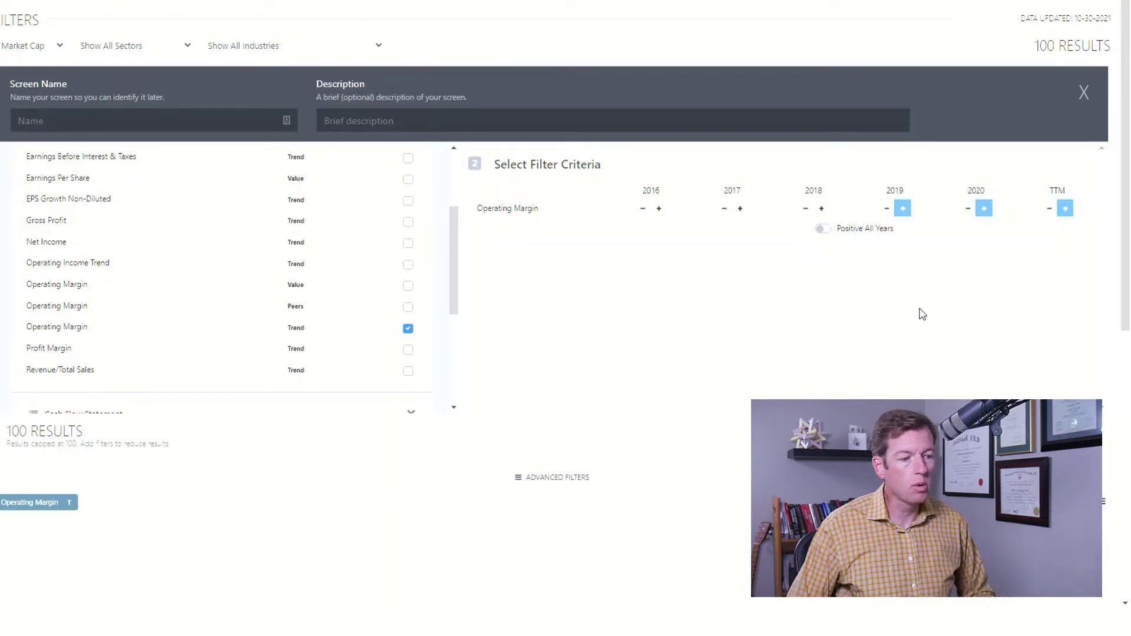
click(822, 210)
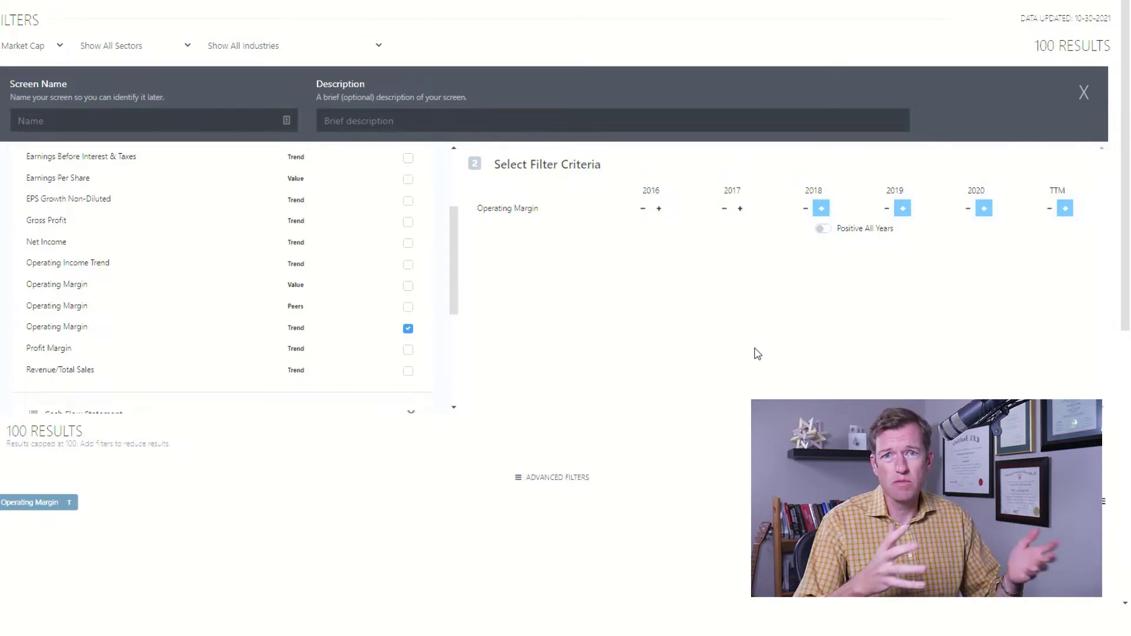
click(822, 208)
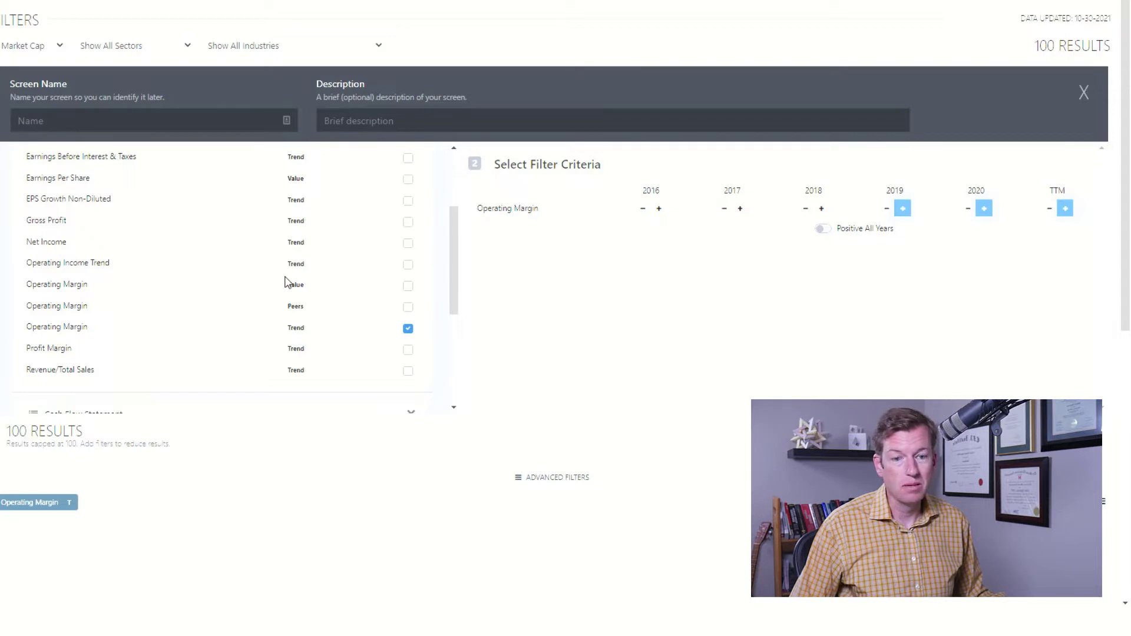
- Add the Market Capitalization value filter from the Metrics & Ratios group to the screen
scroll(290, 283, down, 2)
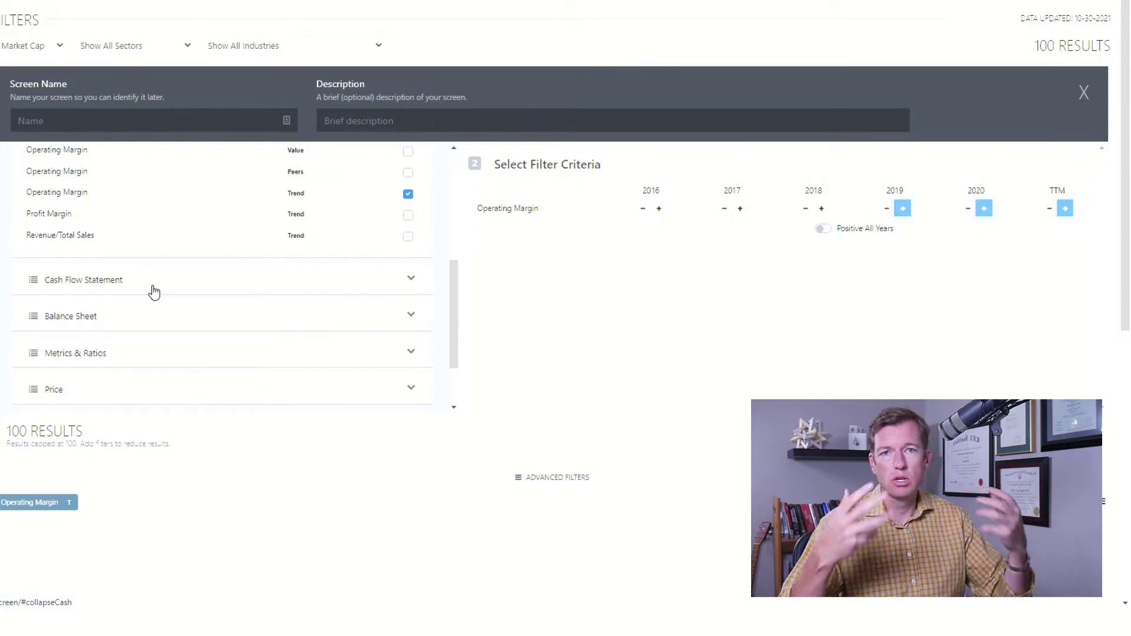
scroll(154, 291, down, 1)
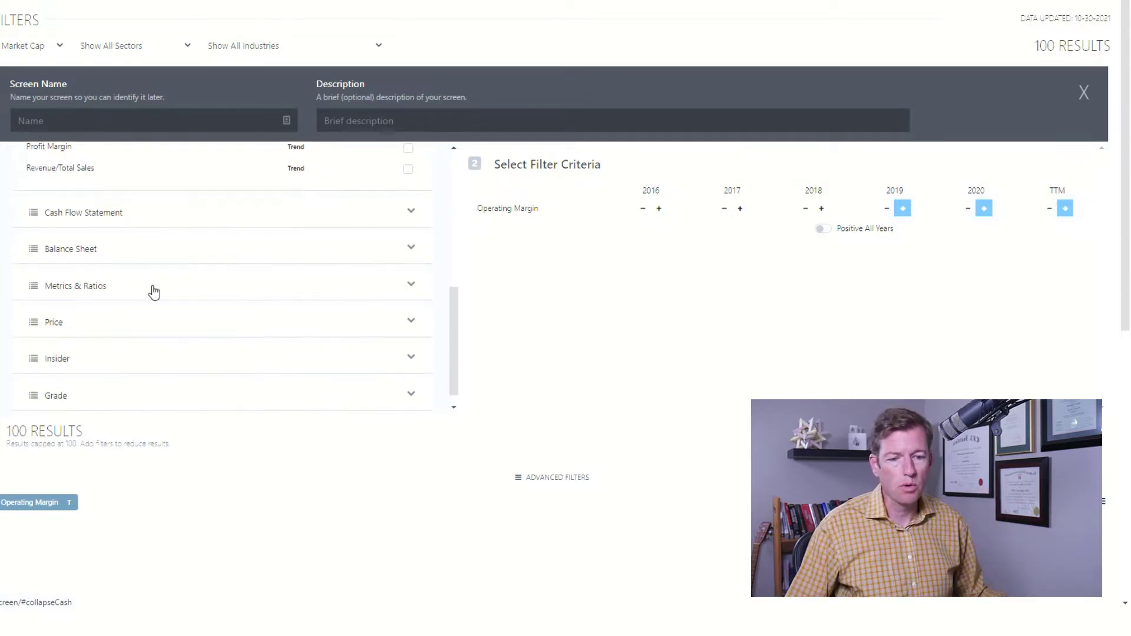
click(96, 285)
scroll(222, 296, down, 1)
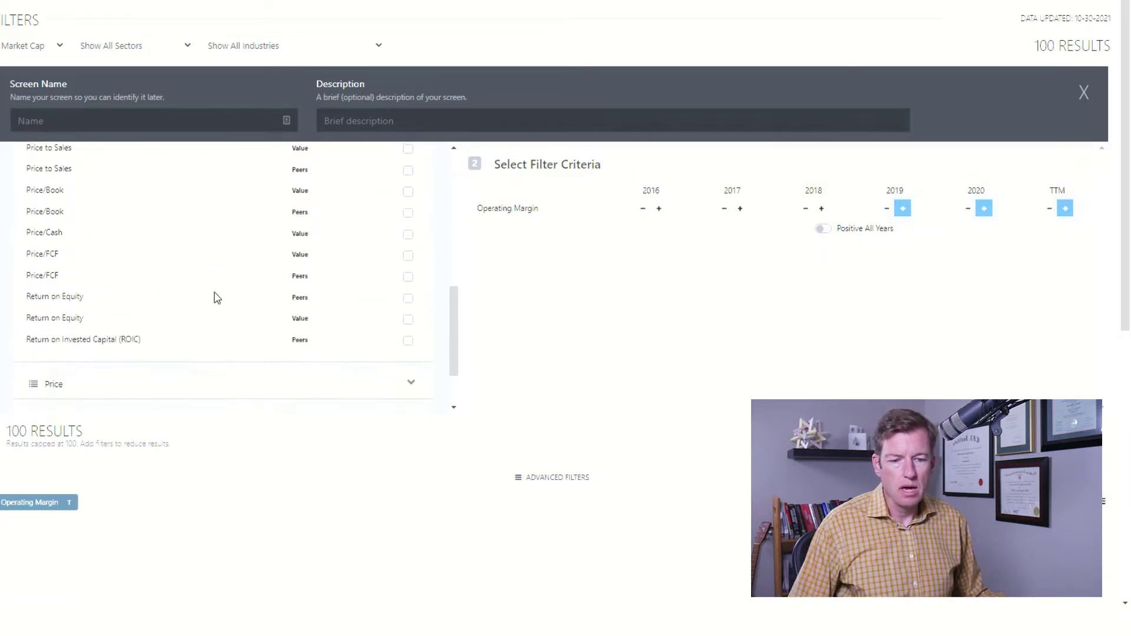
scroll(177, 297, up, 2)
scroll(154, 297, up, 1)
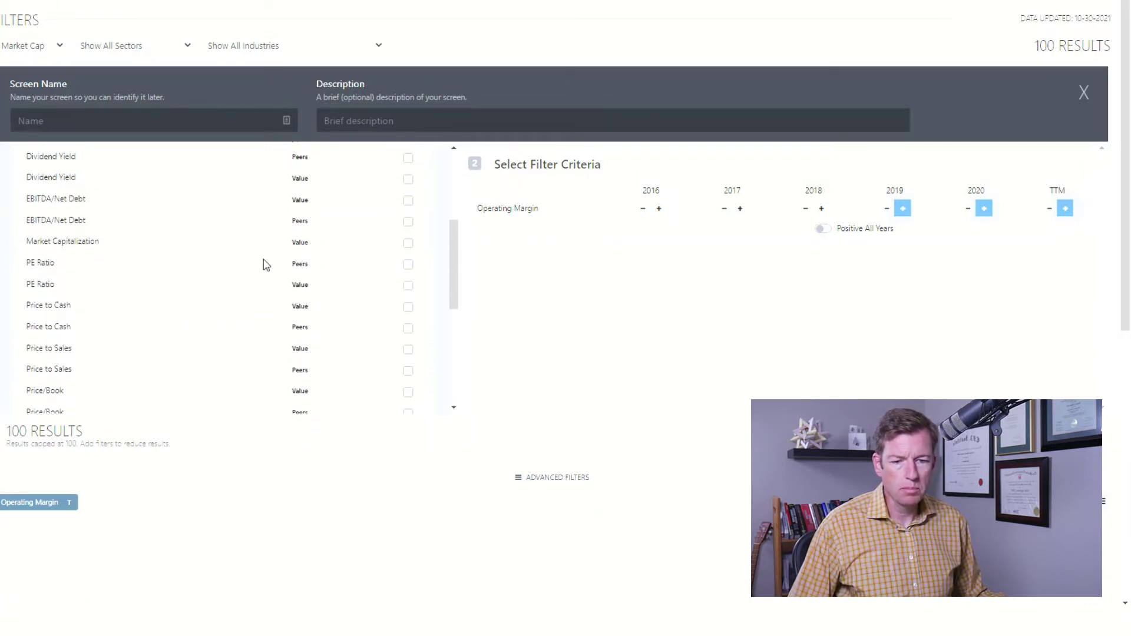
click(408, 243)
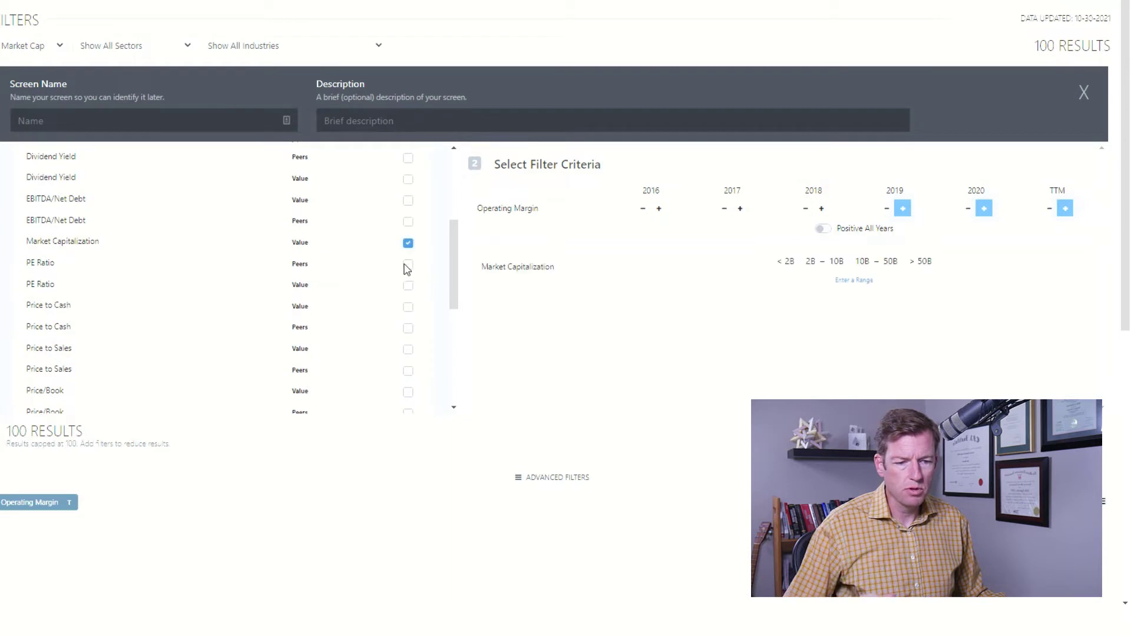
- Set a custom Market Capitalization range from 2 to 1000 billion
click(854, 281)
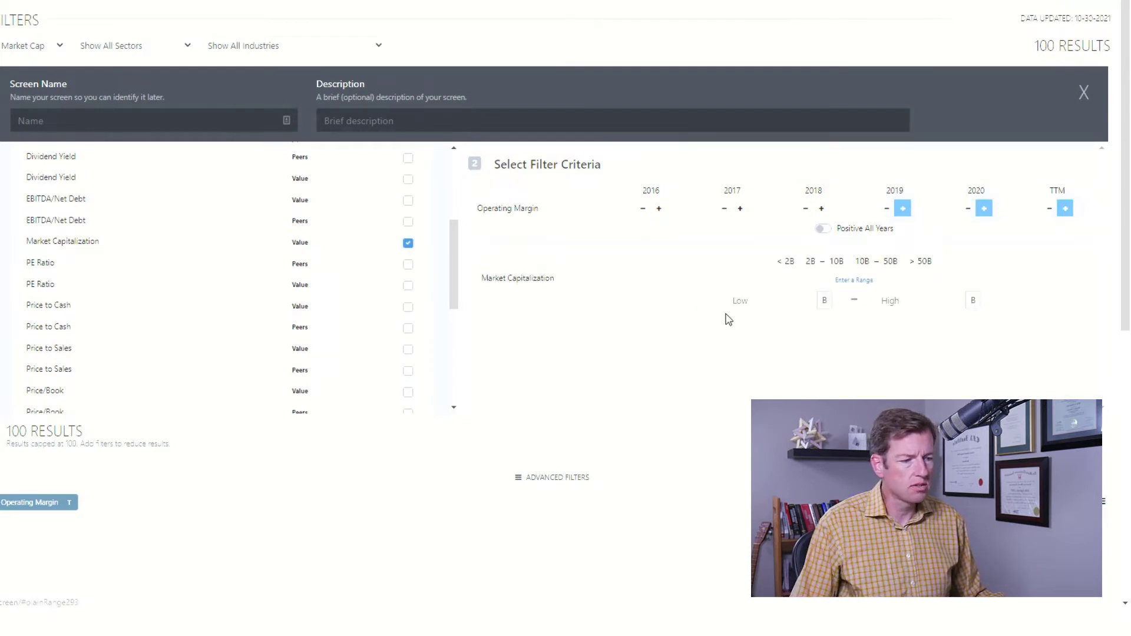
click(766, 302)
text(2)
click(922, 299)
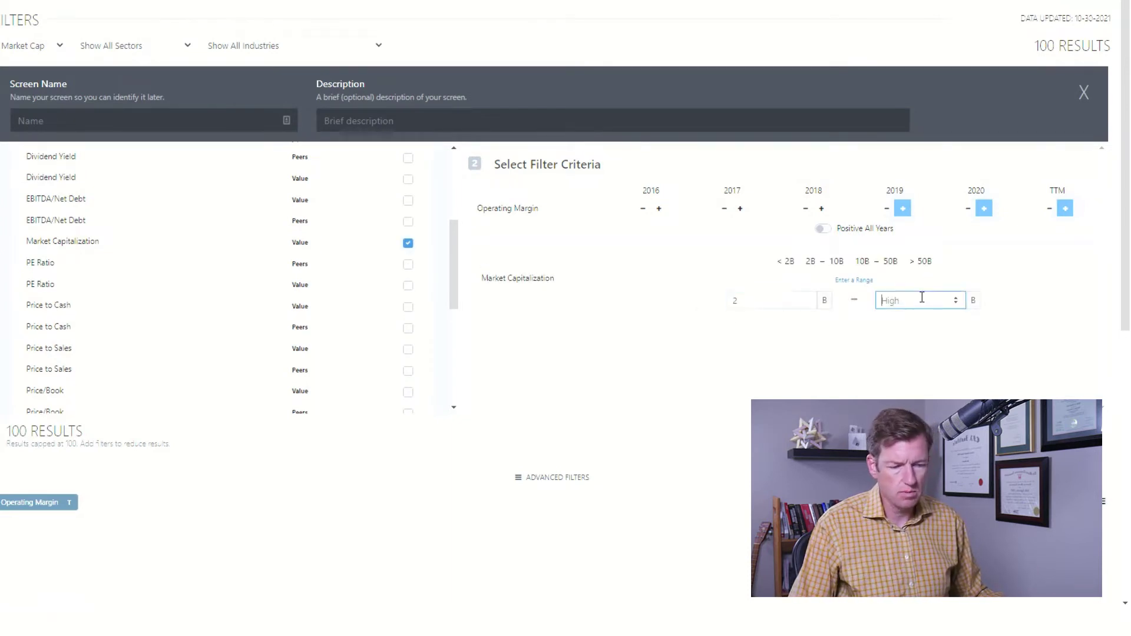
text(1000)
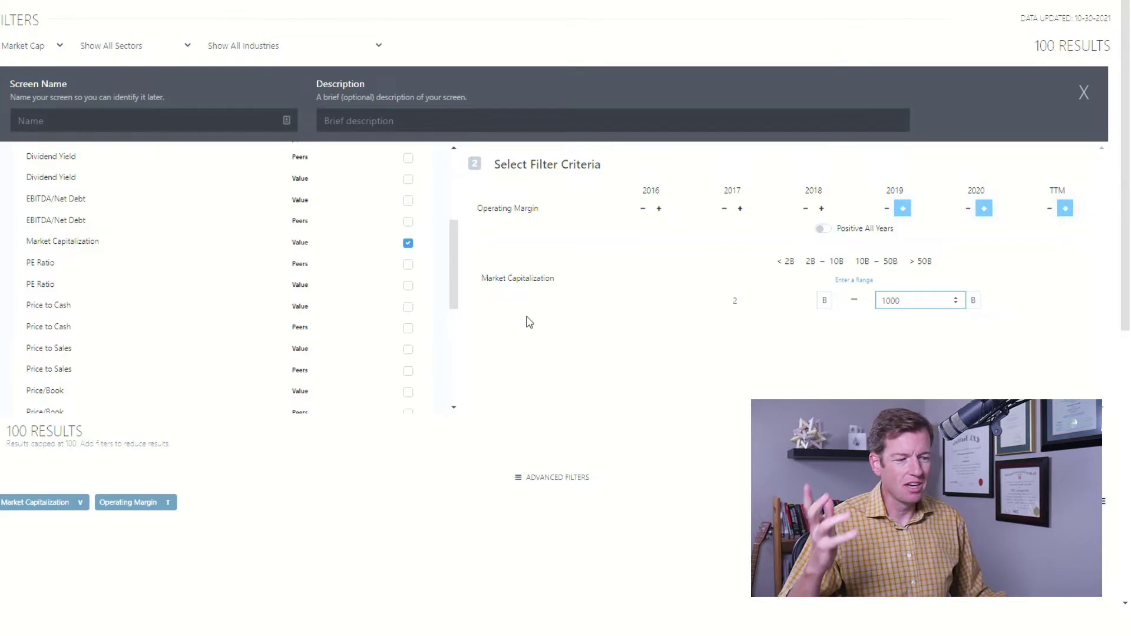
- Add the Current Stock Price filter with a custom range from 1 to 100
scroll(113, 306, down, 3)
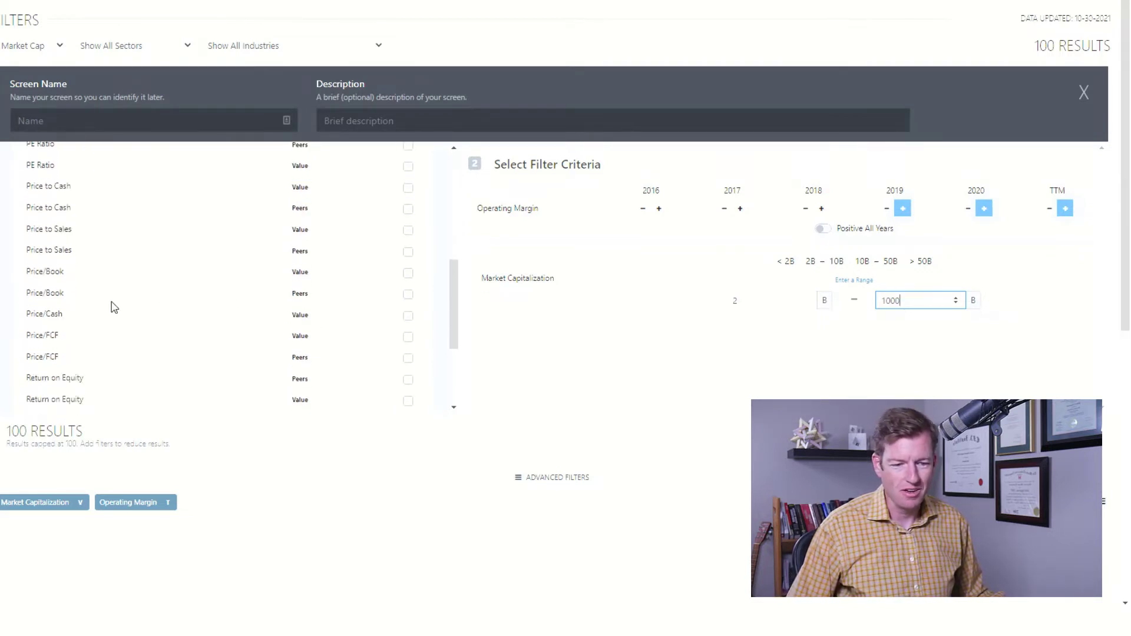
scroll(113, 307, down, 4)
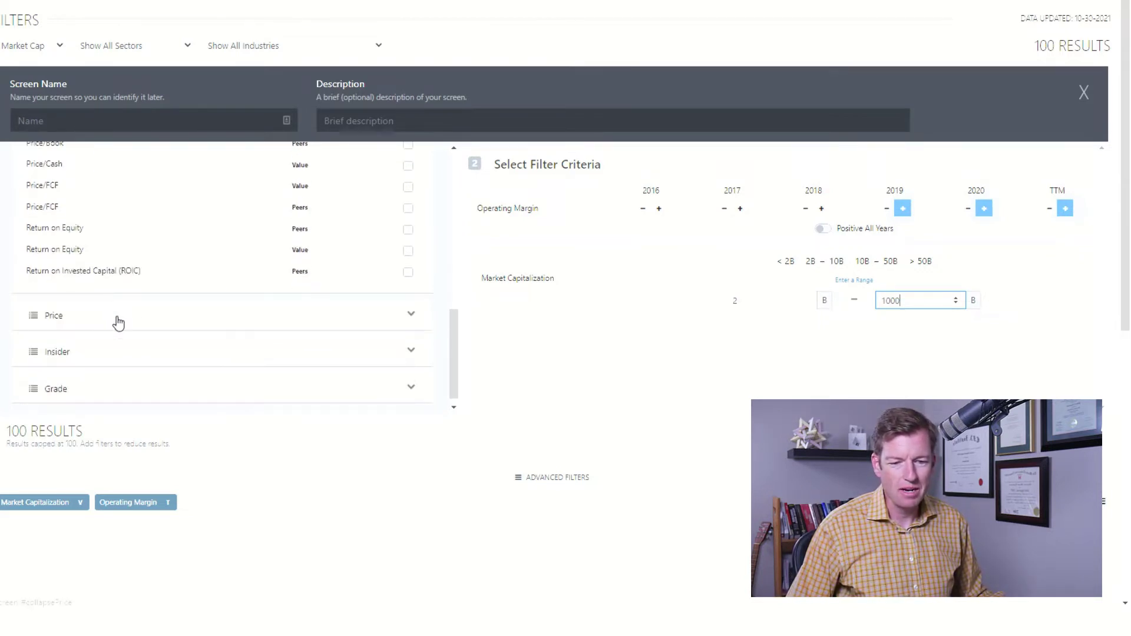
click(118, 323)
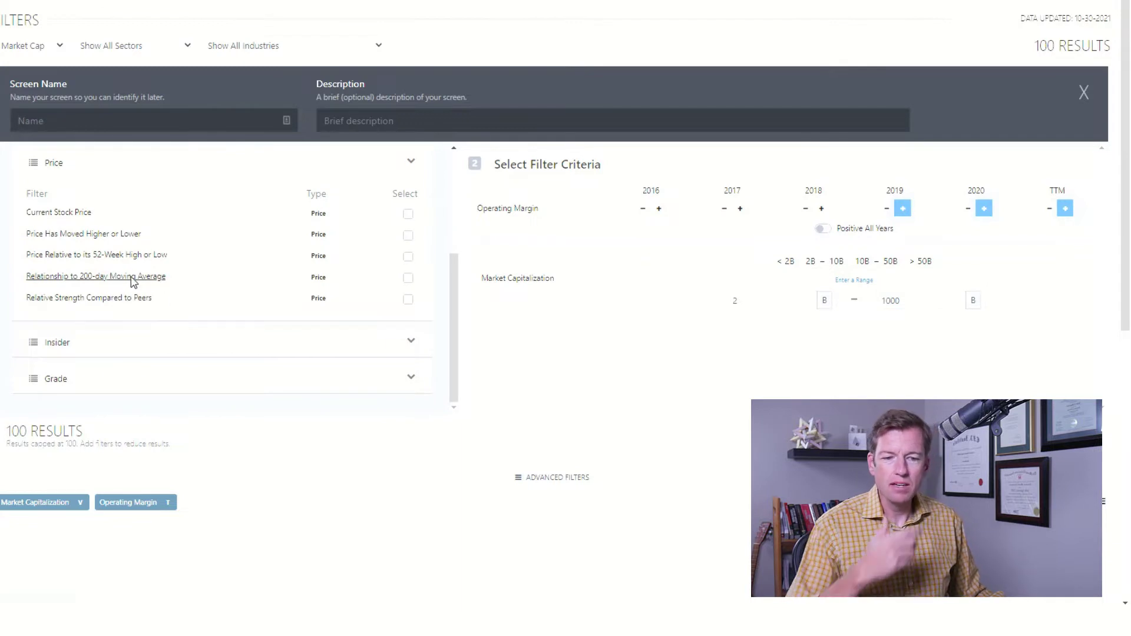
click(409, 214)
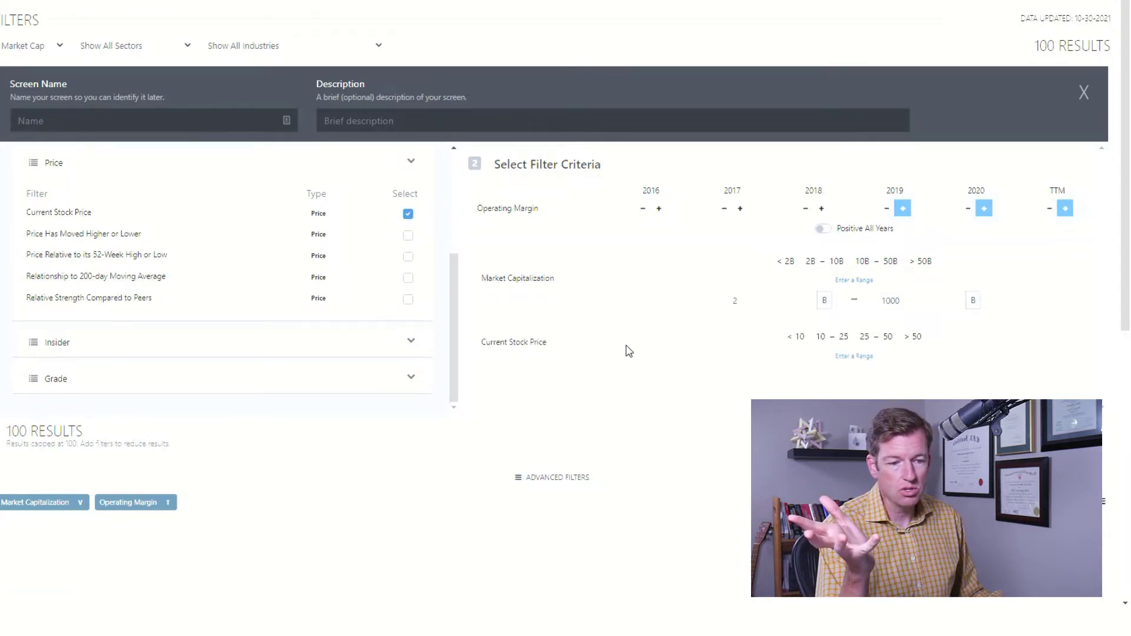
click(847, 357)
click(780, 383)
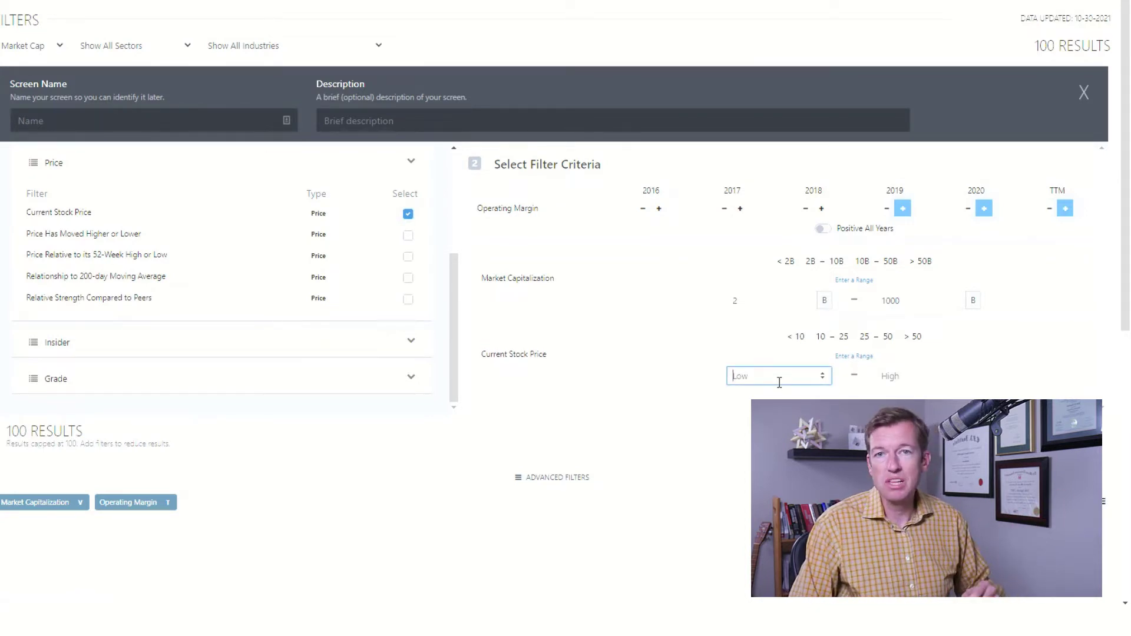
text(1)
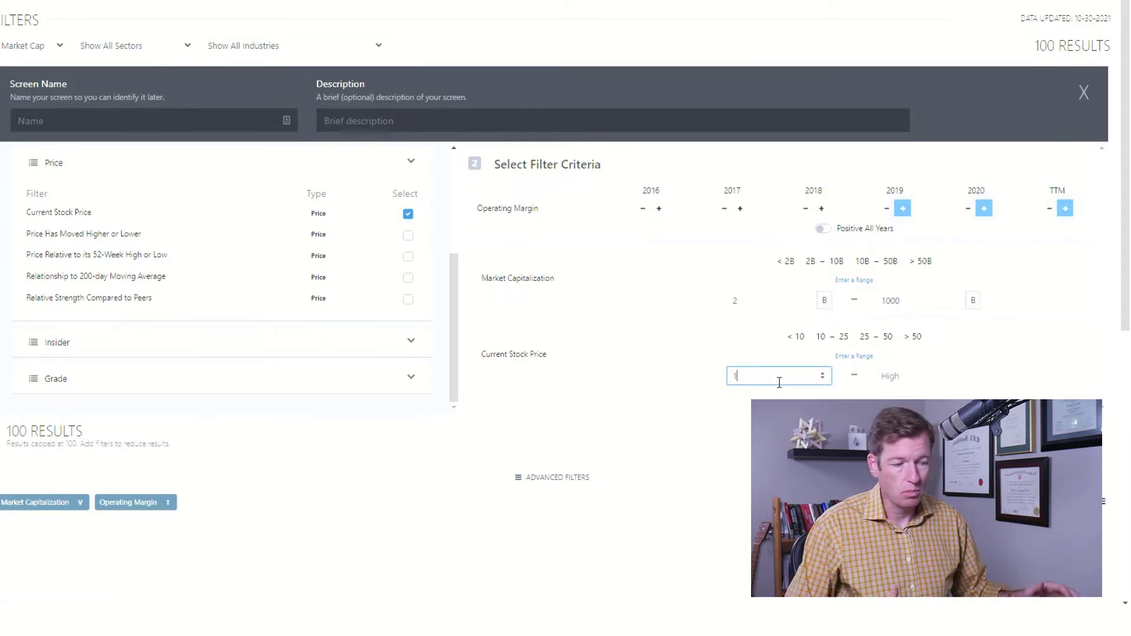
click(912, 377)
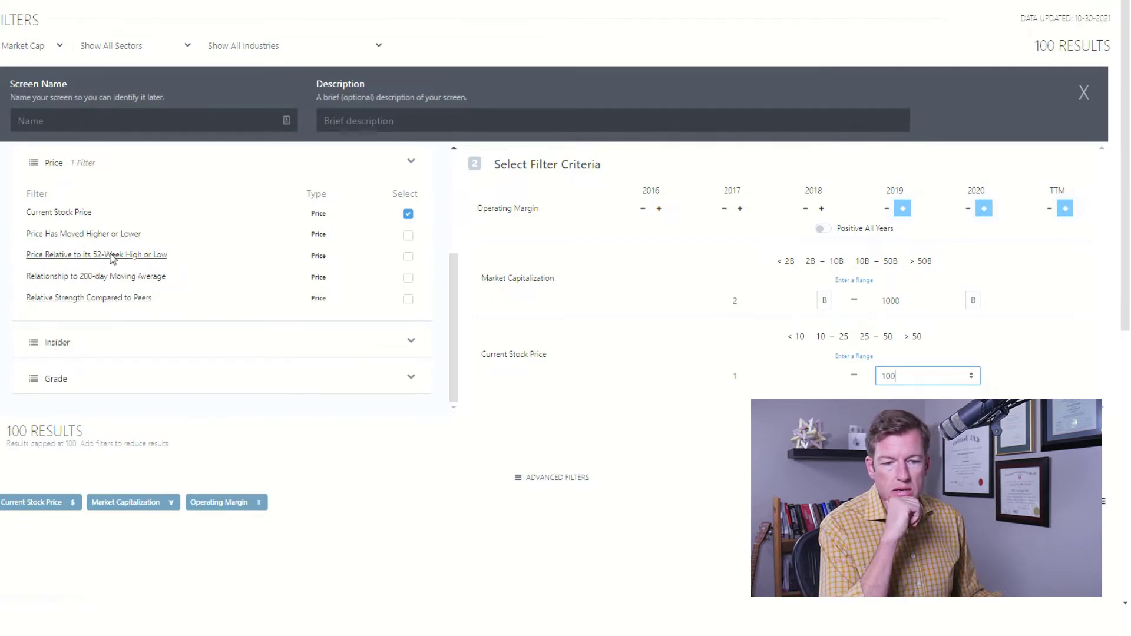
- Add the Relationship to 200-day Moving Average filter set to Above 200-Day MA, and collapse the advanced filters
click(408, 278)
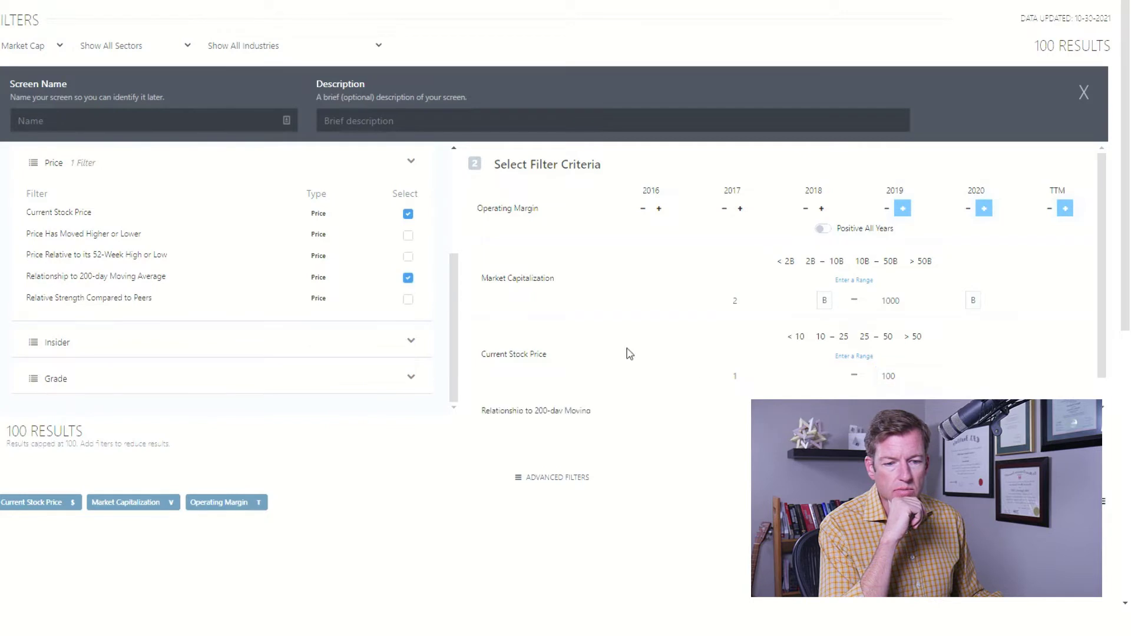
scroll(854, 349, down, 1)
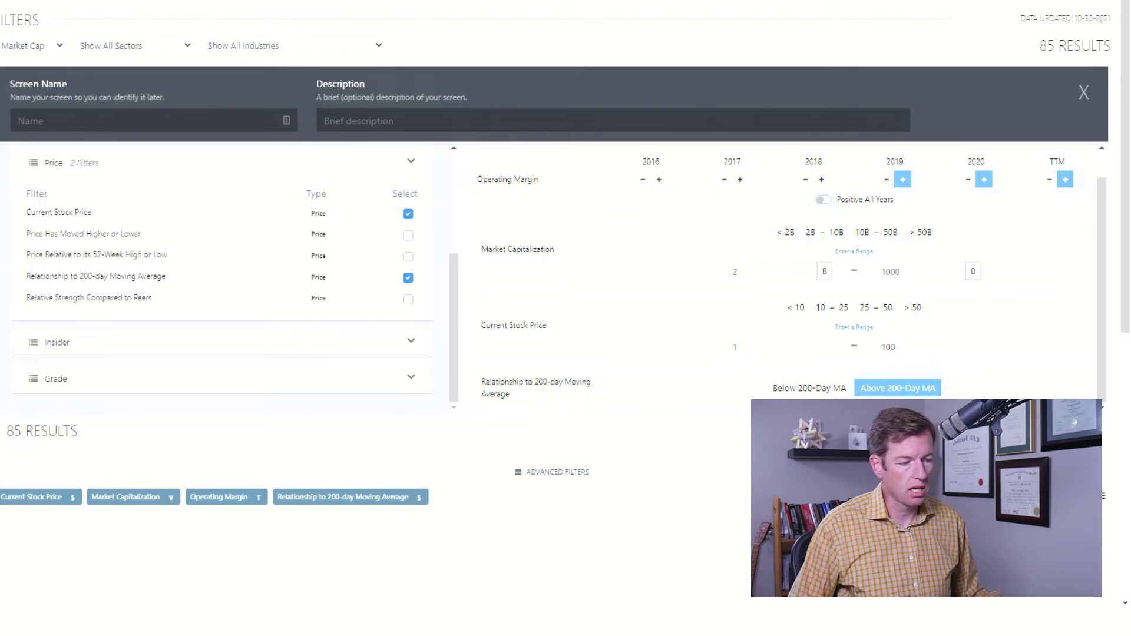
click(582, 485)
- Look through the screen's matching stocks, comparing their price charts, grades, fundamentals and peers
scroll(626, 442, down, 3)
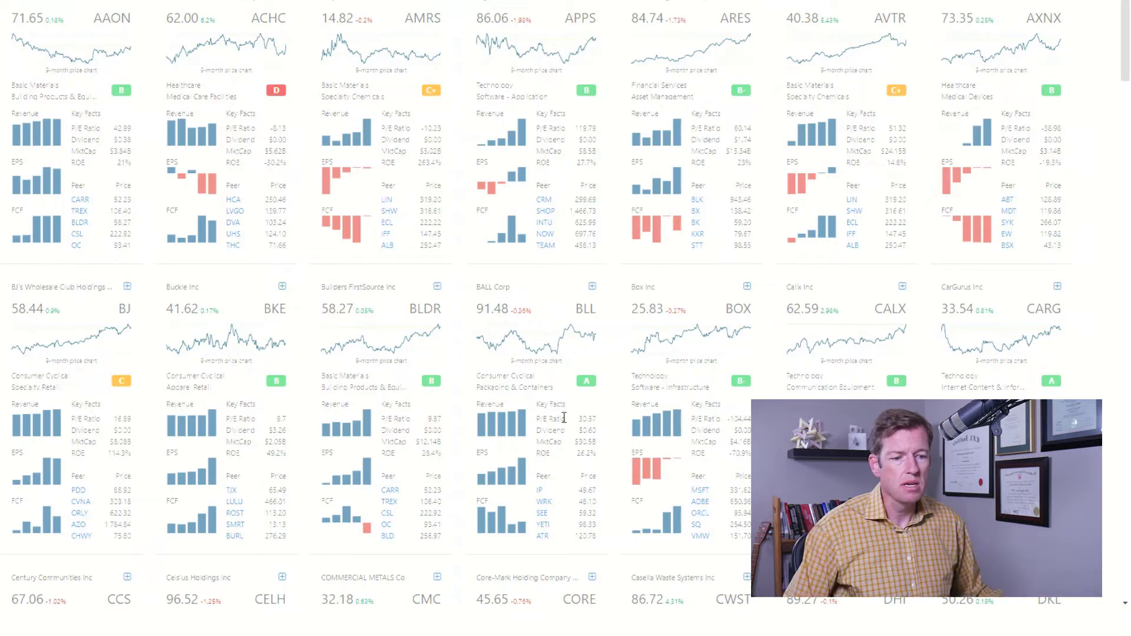
scroll(564, 417, down, 1)
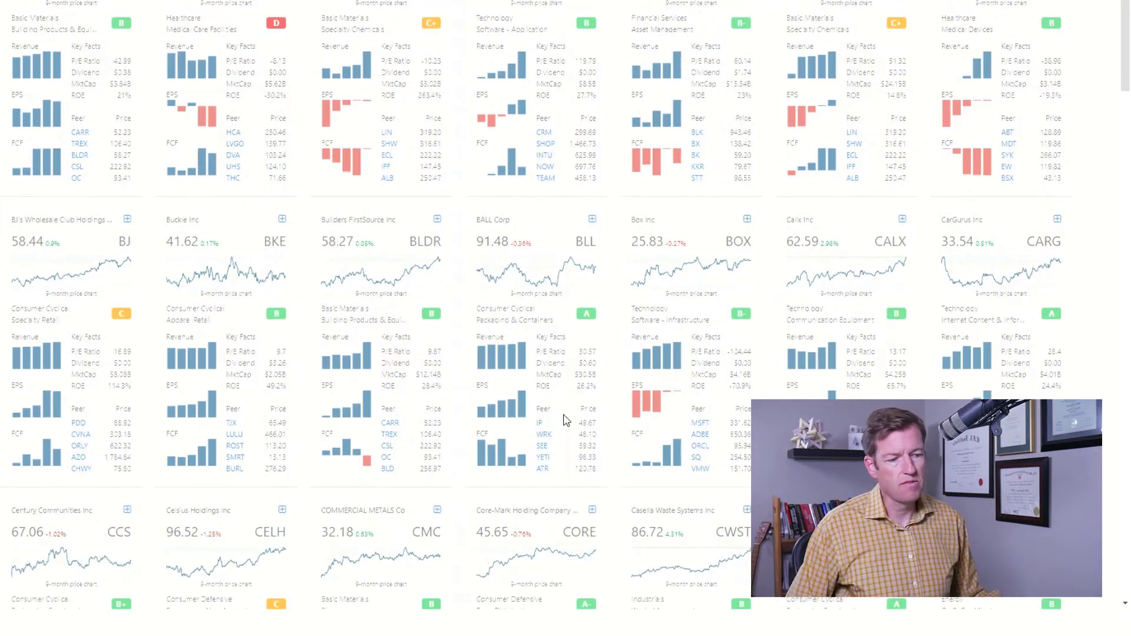
scroll(564, 419, down, 3)
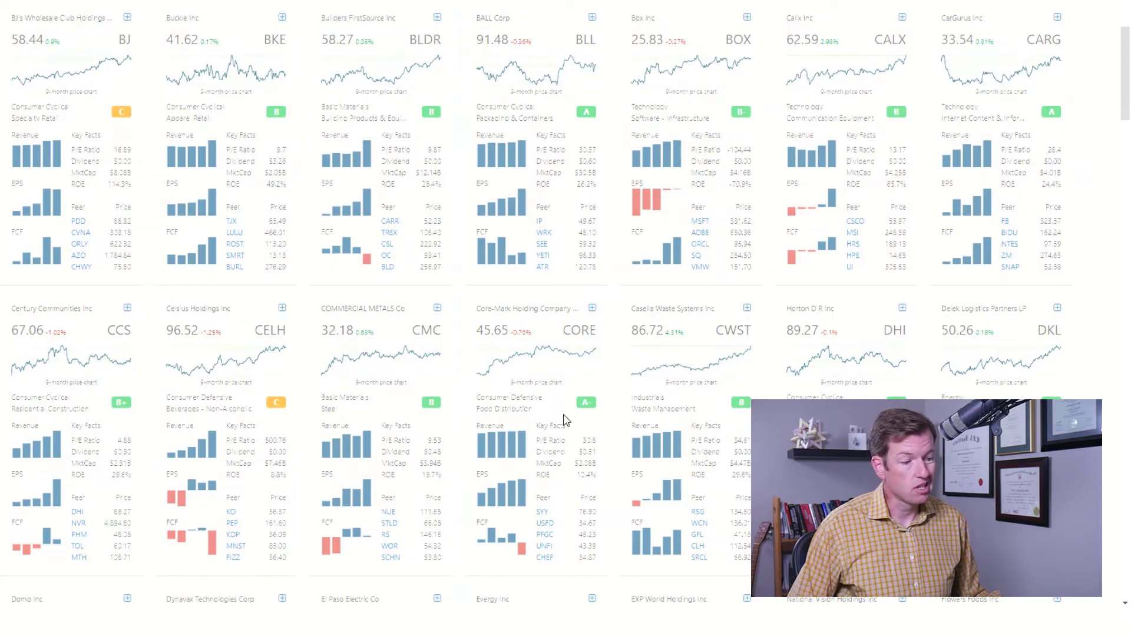
scroll(564, 420, down, 1)
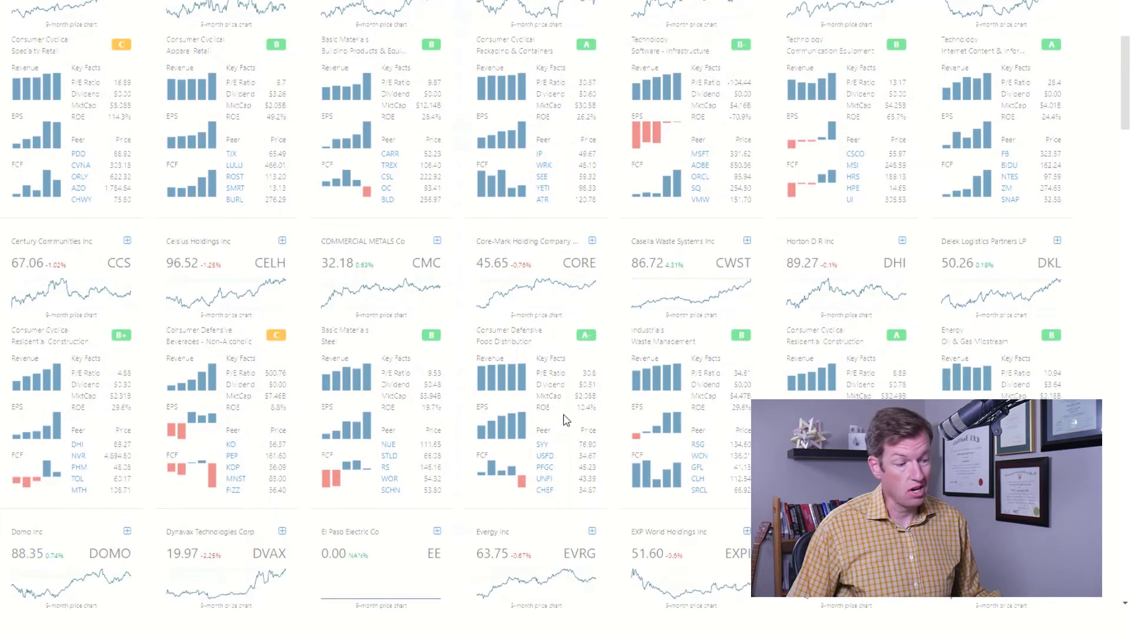
scroll(564, 420, down, 1)
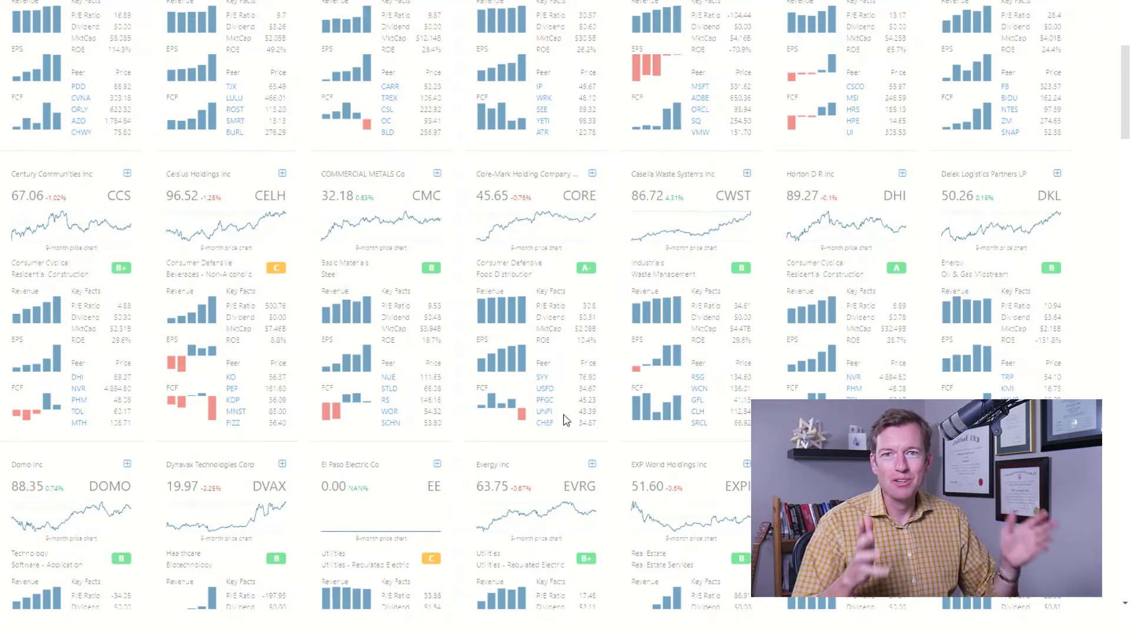
scroll(581, 397, up, 9)
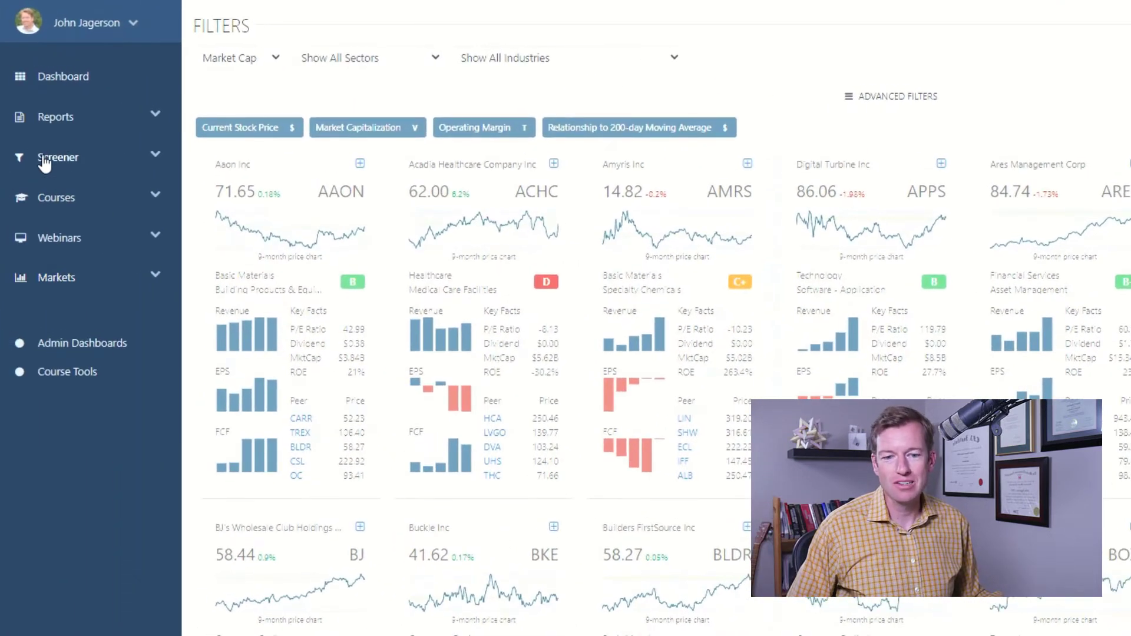
- Run the prebuilt Operating Margin Screen
click(44, 158)
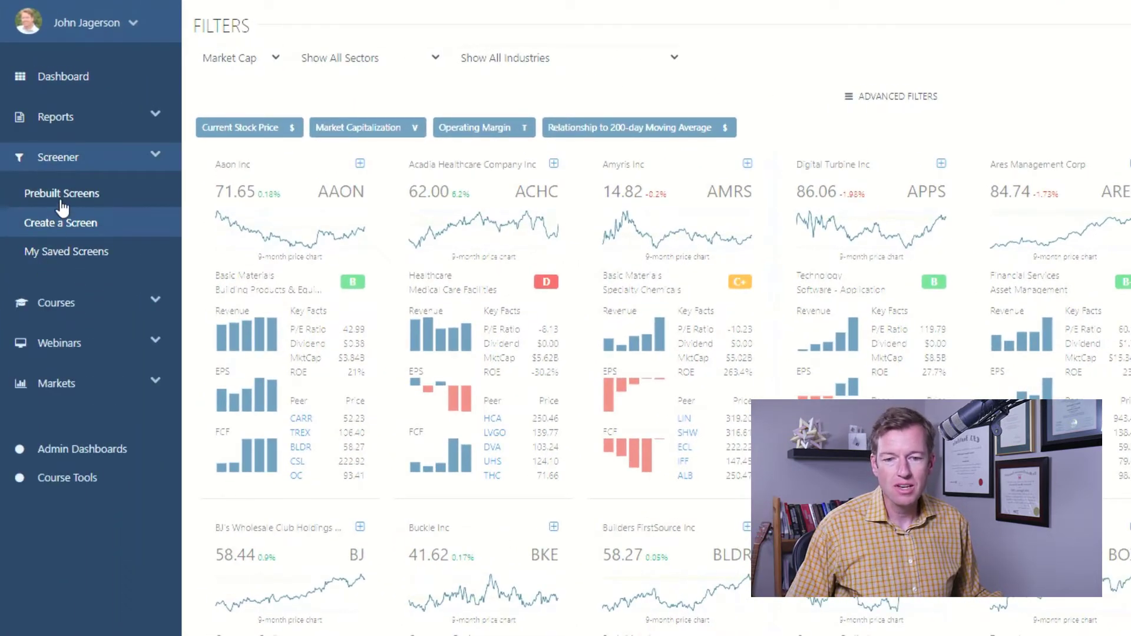
click(62, 194)
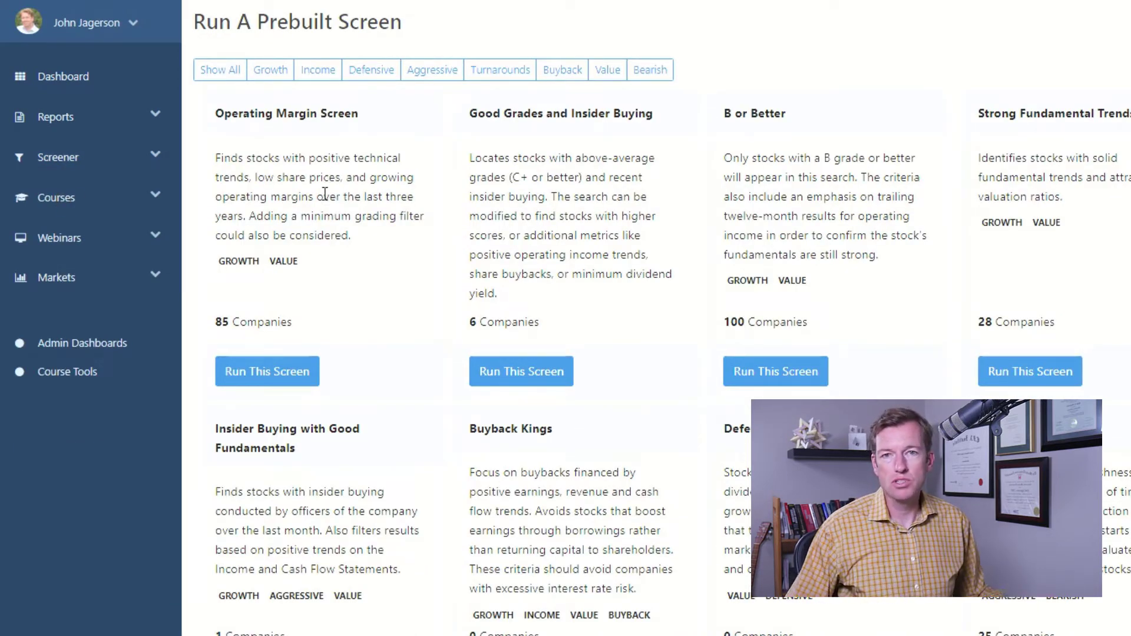
click(279, 382)
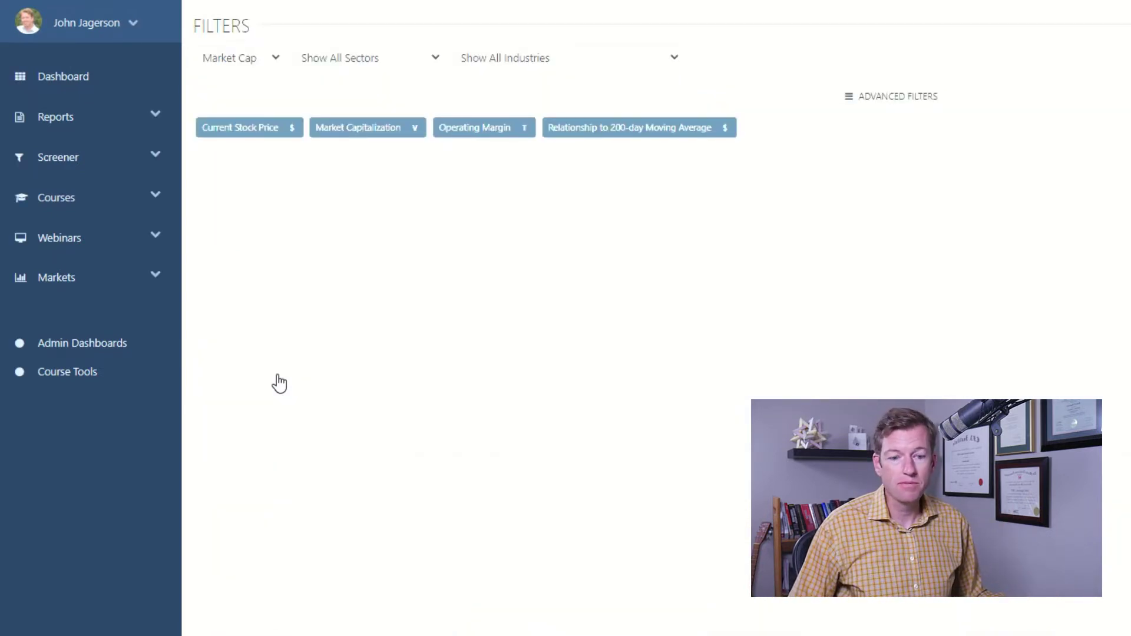